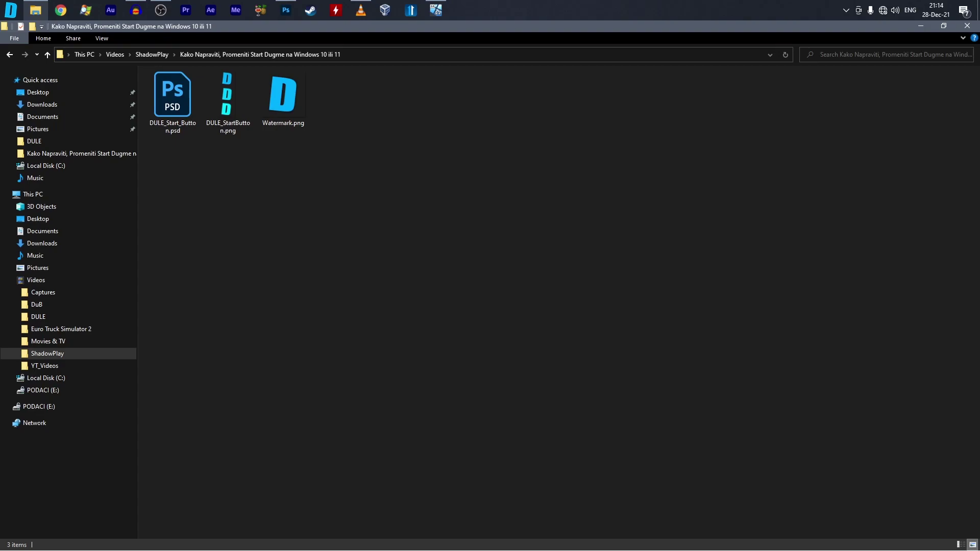
- Check the pixel dimensions of DULE_StartButton.png in its file properties
click(227, 98)
right_click(227, 97)
click(255, 400)
drag(335, 105, 471, 102)
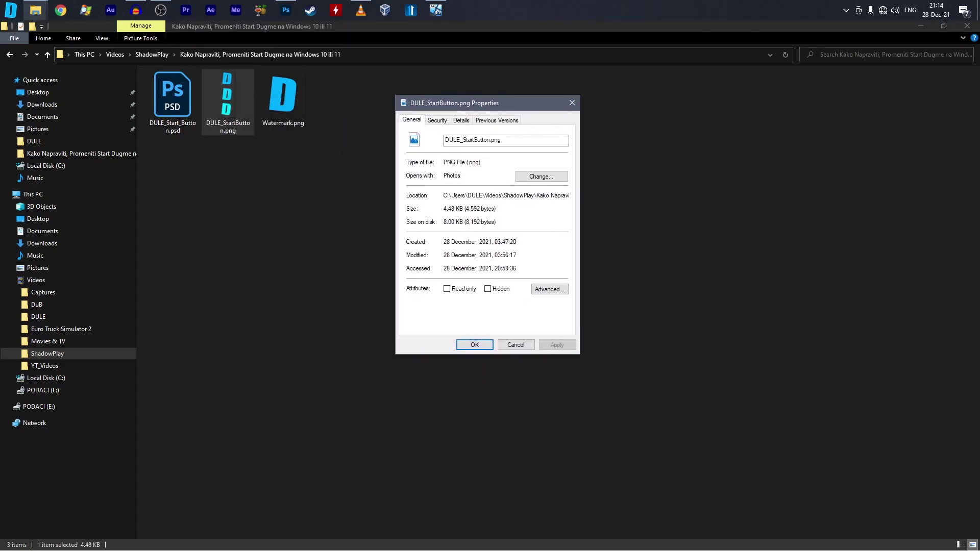
click(461, 120)
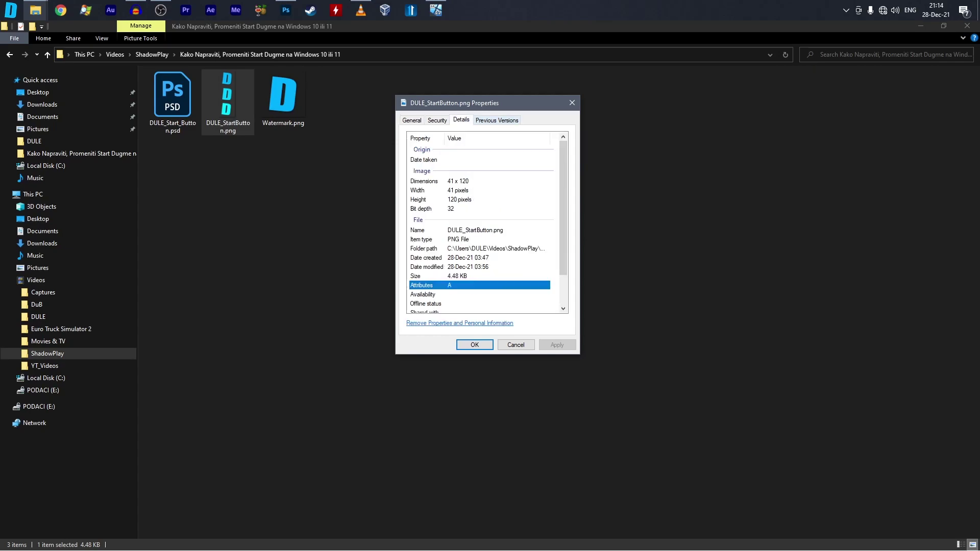
click(458, 180)
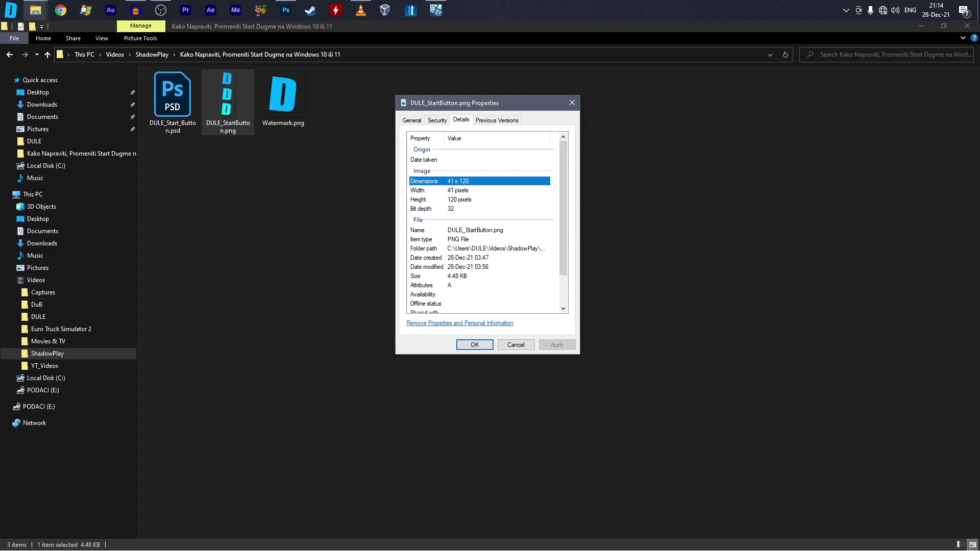
click(573, 103)
- View DULE_StartButton.png up close in Photos and compare its three button states with the actual Start button
double_click(227, 102)
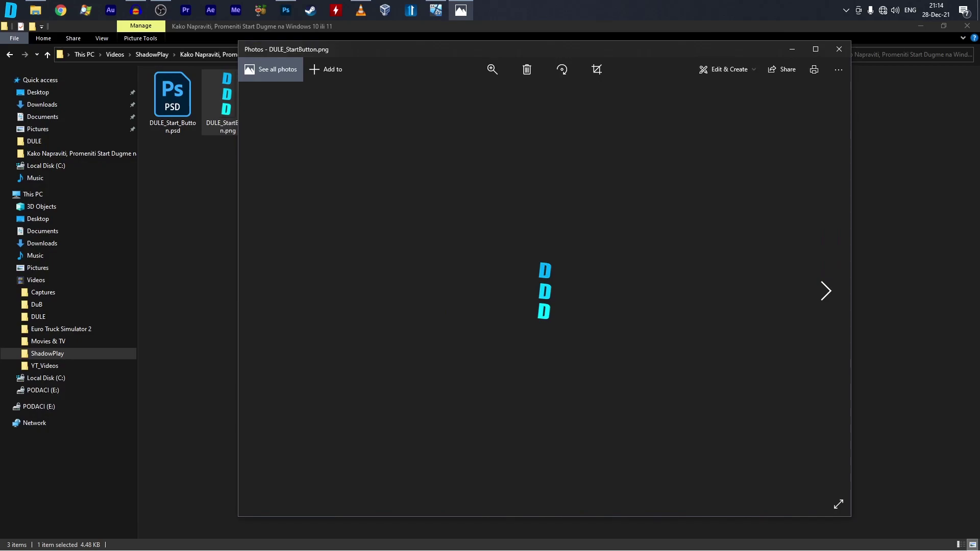
scroll(545, 291, up, 3)
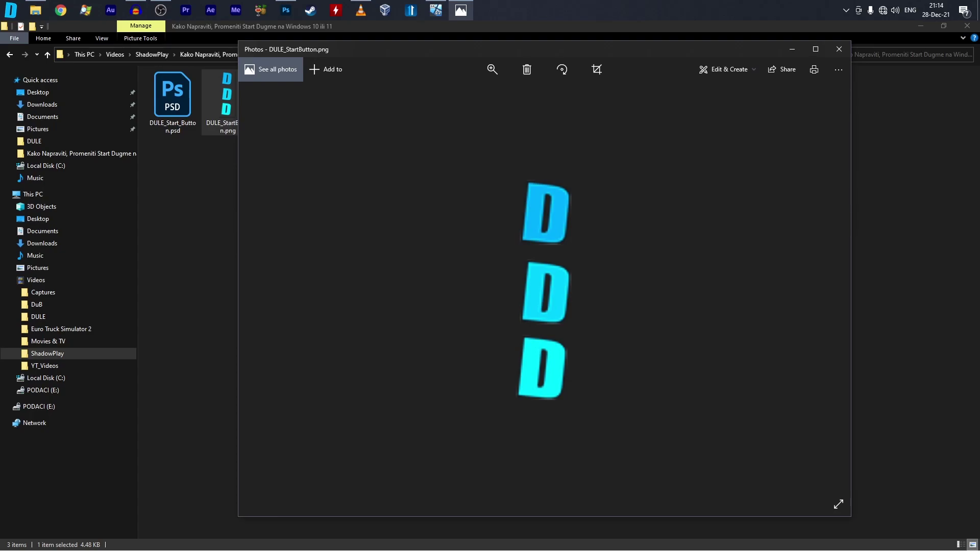
click(10, 10)
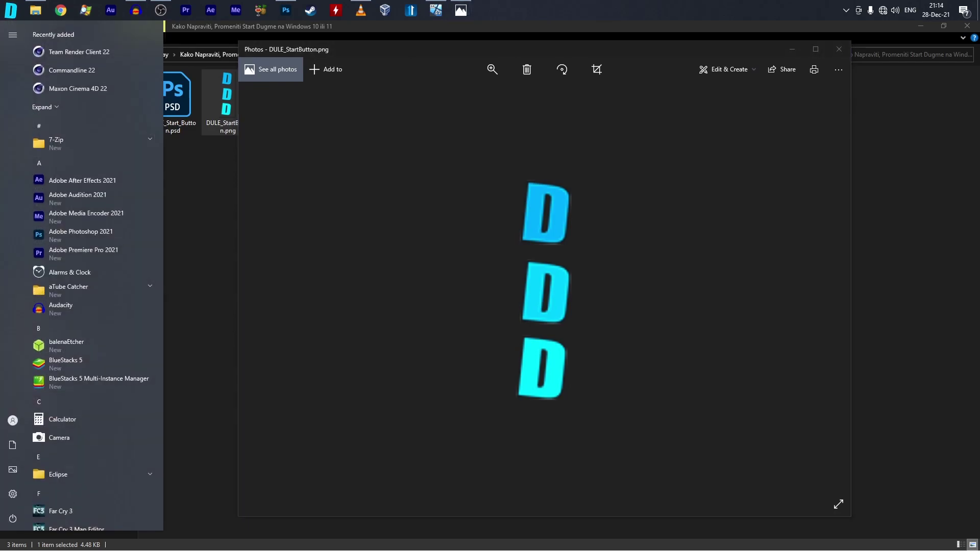
key(super)
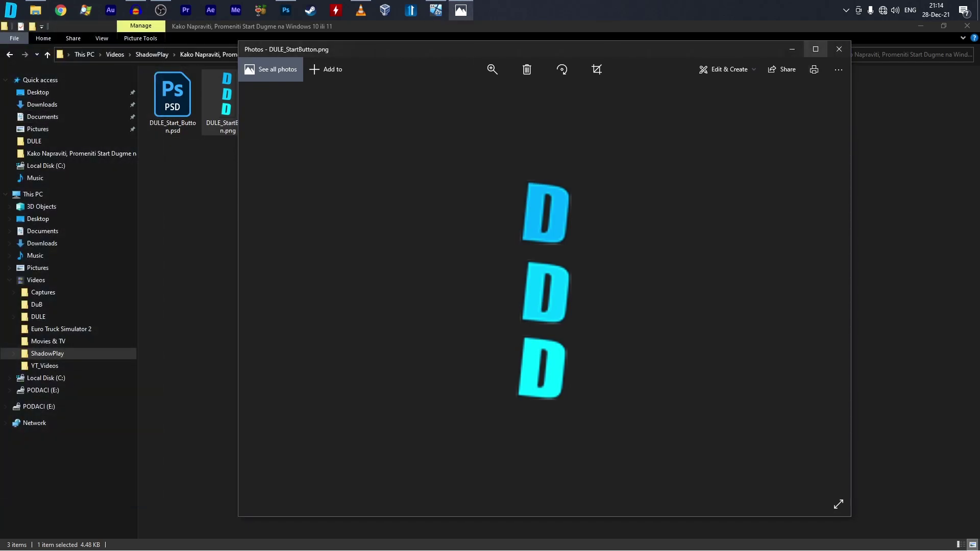
click(839, 49)
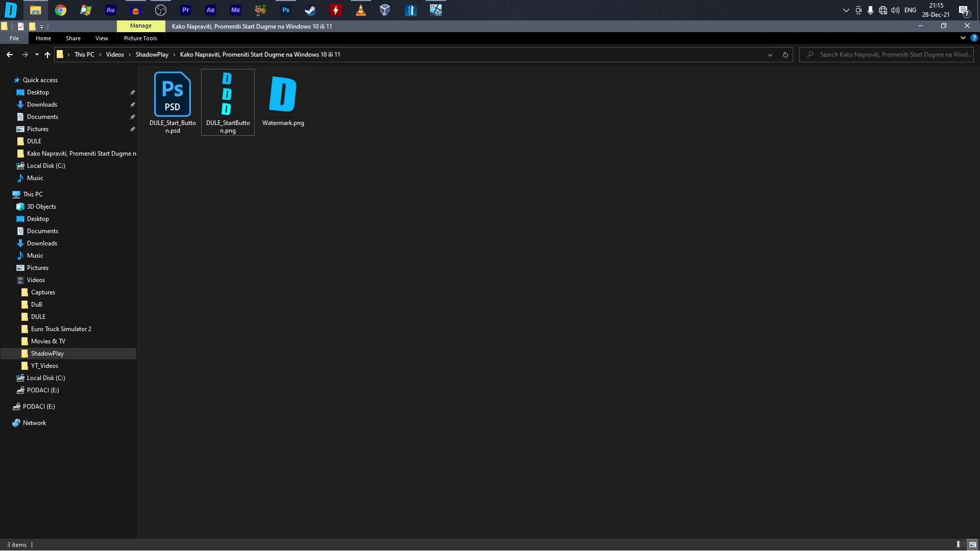
- Check the pixel dimensions of Watermark.png in its file properties
click(173, 102)
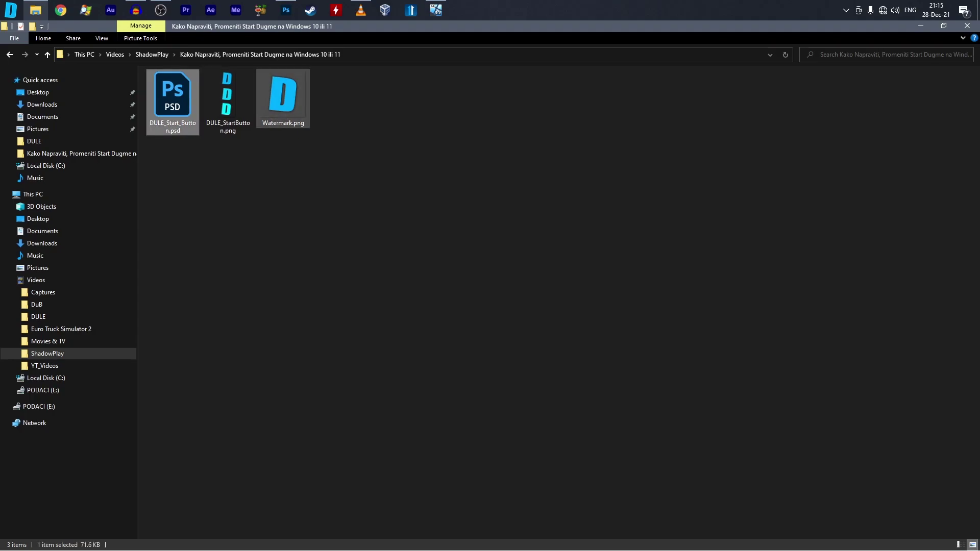
right_click(276, 96)
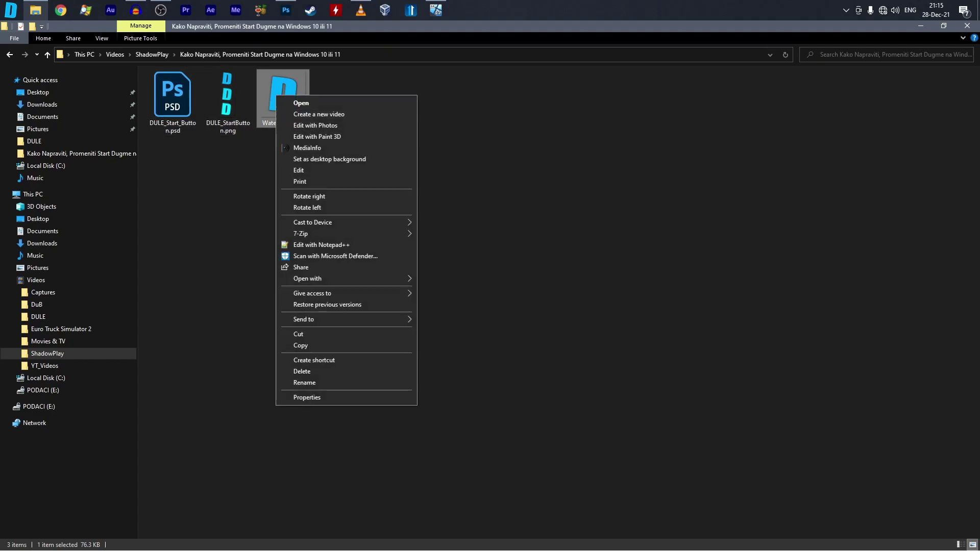
click(296, 396)
drag(373, 108, 581, 118)
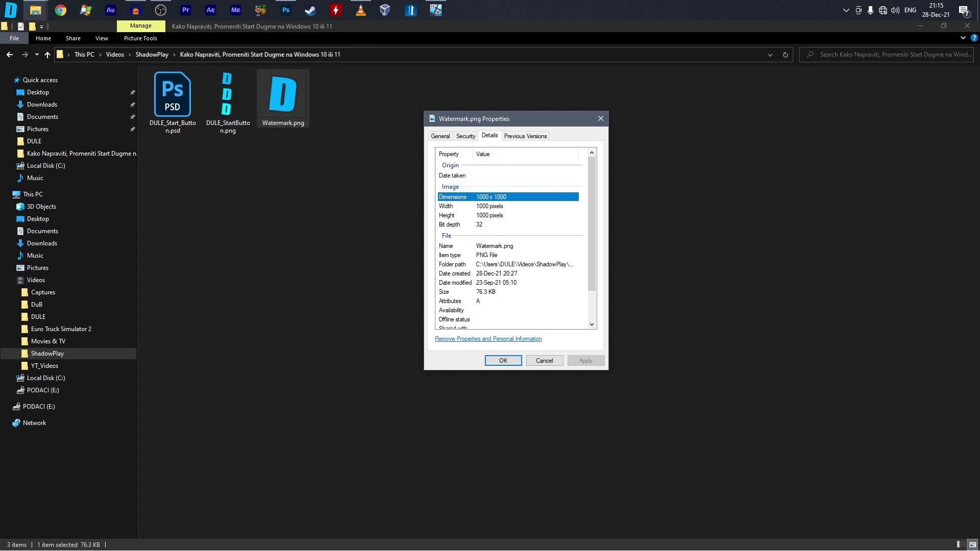
click(600, 119)
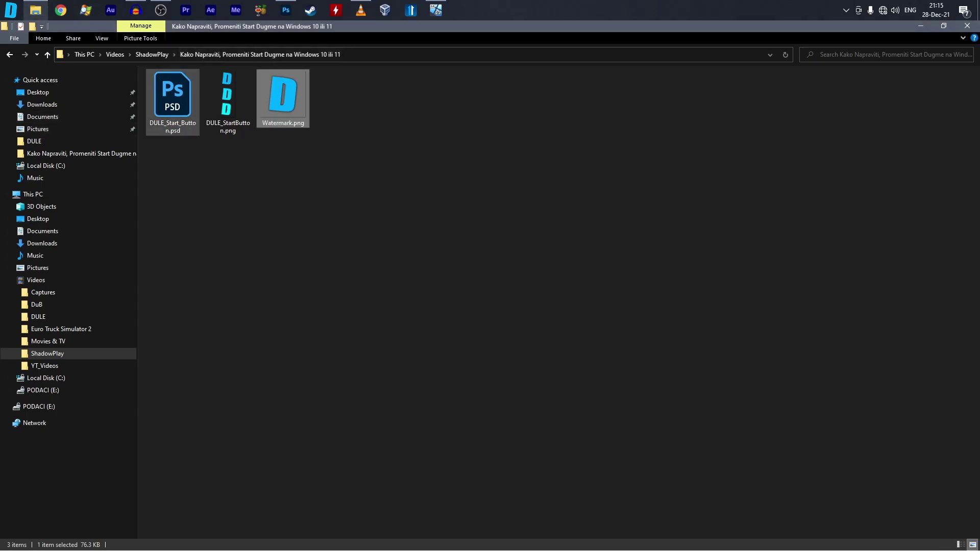
- Open DULE_Start_Button.psd in Photoshop and relink the Watermark copy 2 layer to Watermark.png in the DULE folder
click(172, 99)
key(Return)
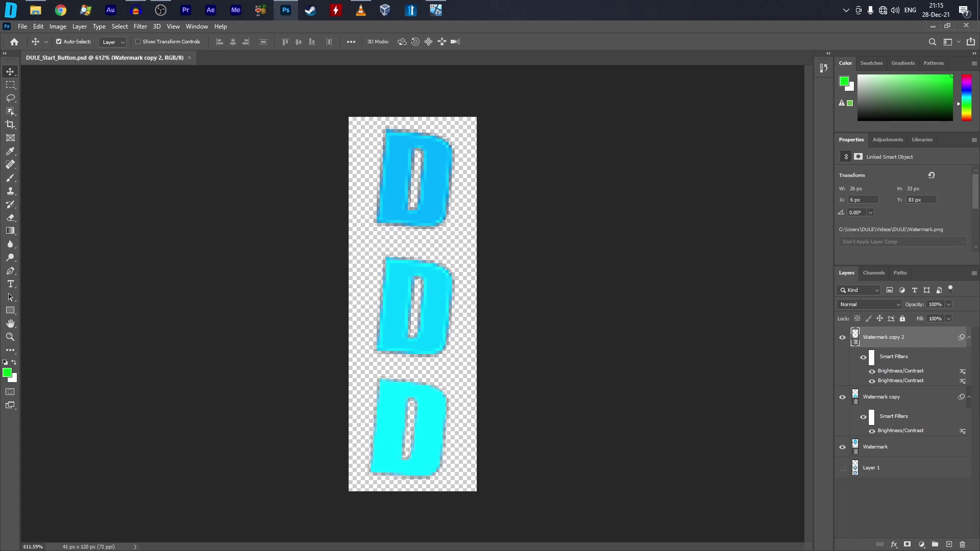
right_click(919, 337)
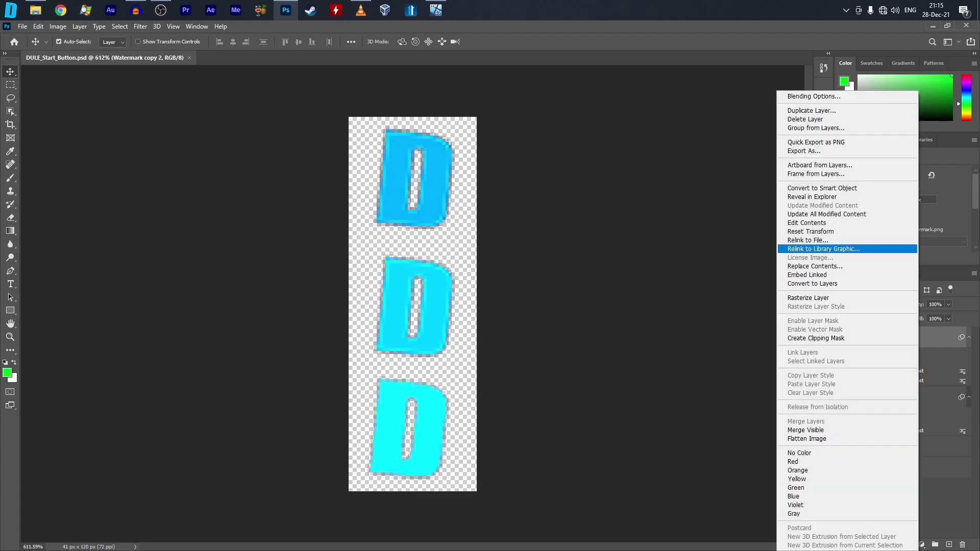
click(807, 240)
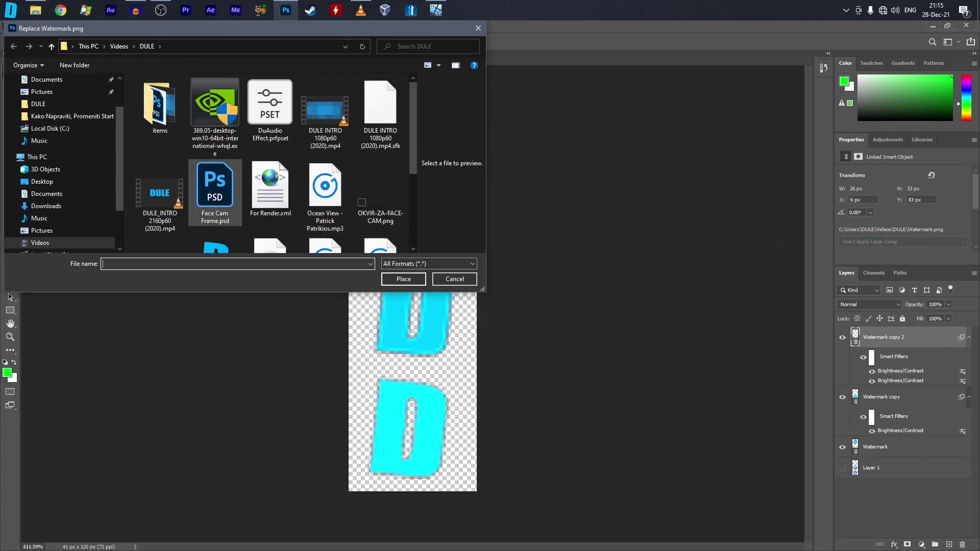
drag(484, 290, 656, 399)
drag(363, 32, 682, 133)
drag(491, 129, 296, 96)
click(340, 332)
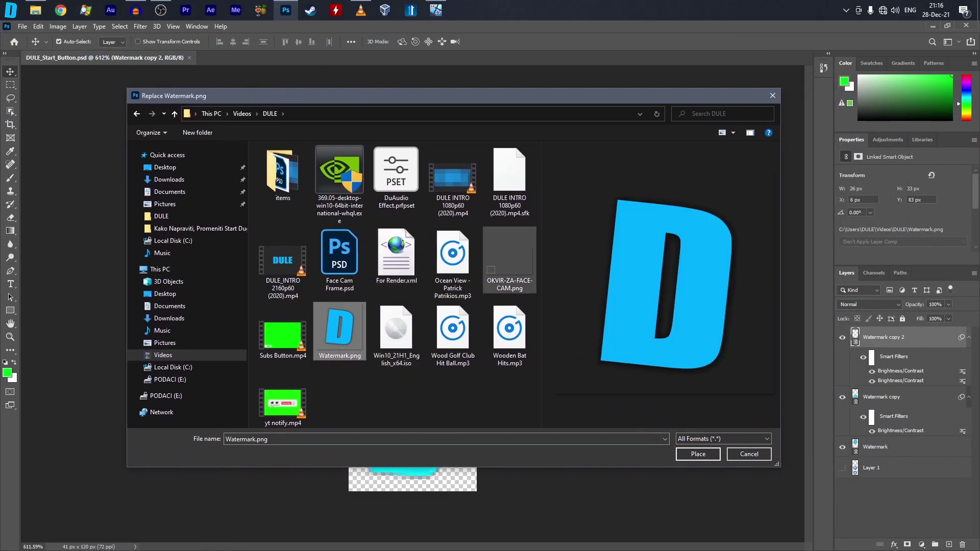
key(Return)
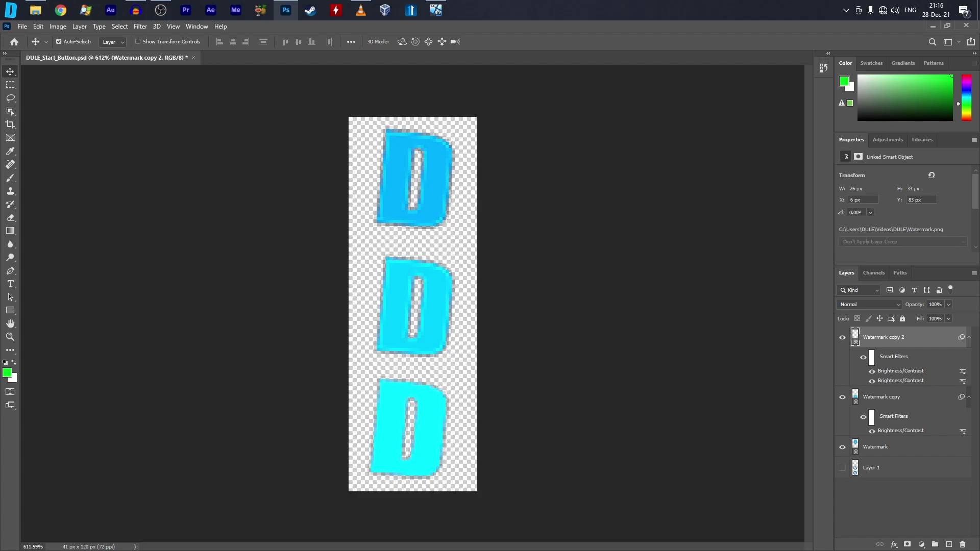
- Export the start button design with Save for Web as a PNG-24 named start_button on the Desktop
click(966, 25)
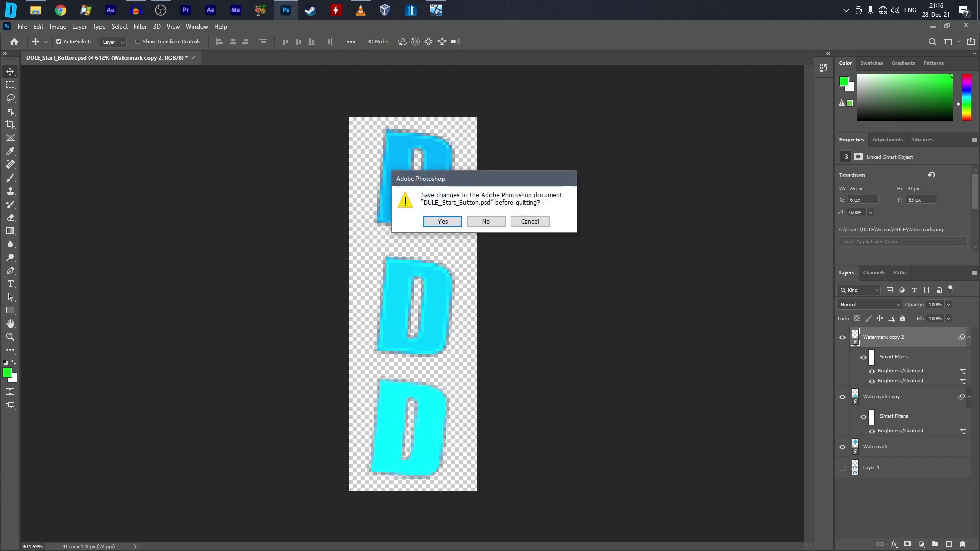
click(530, 221)
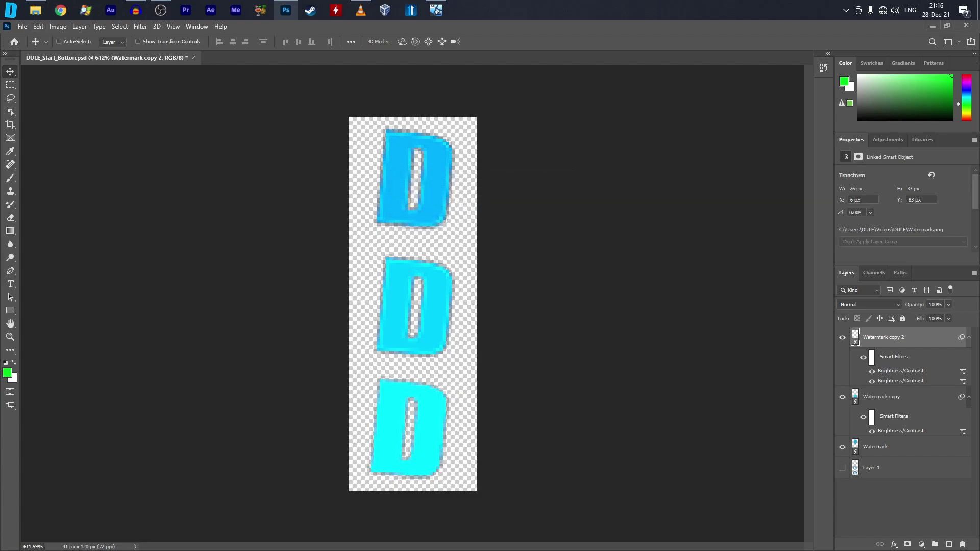
key(ctrl+alt+shift+s)
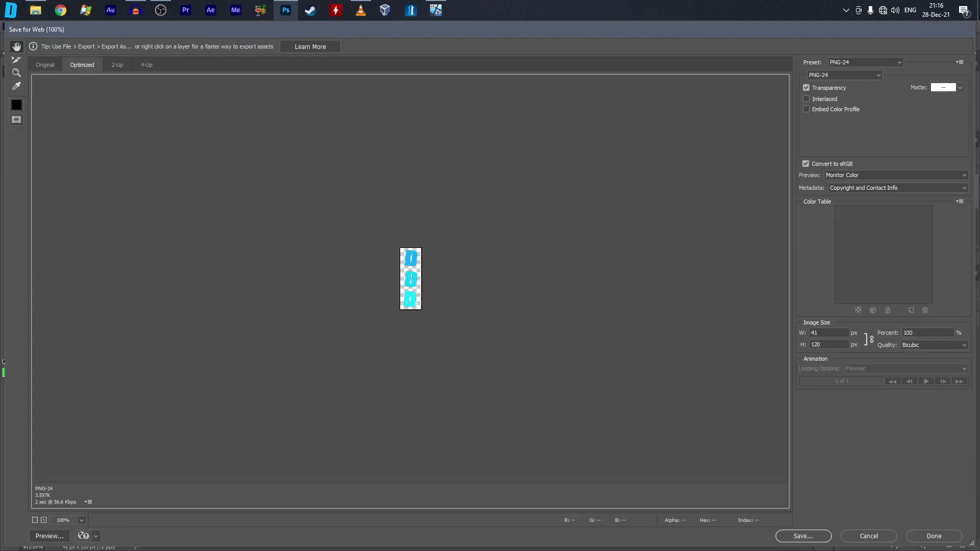
click(848, 75)
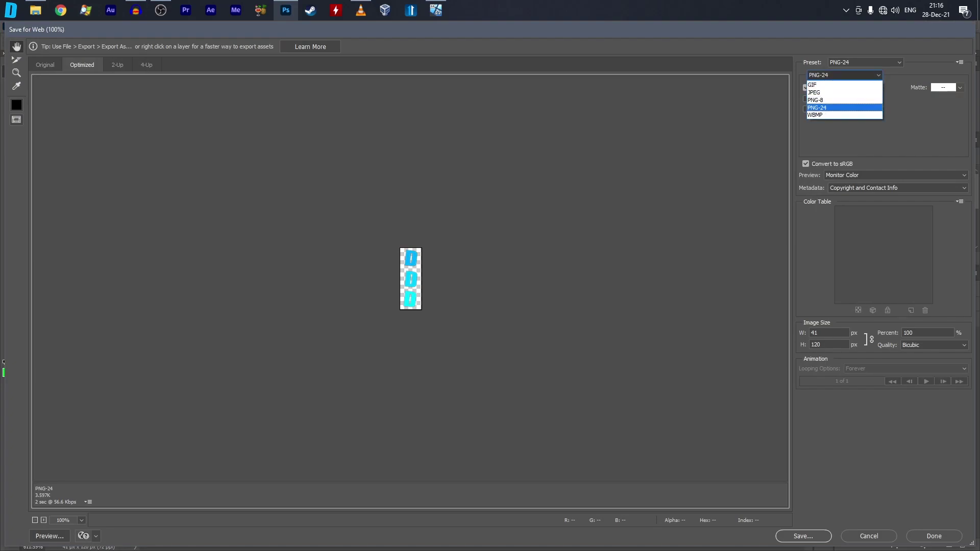
click(411, 279)
scroll(411, 279, up, 3)
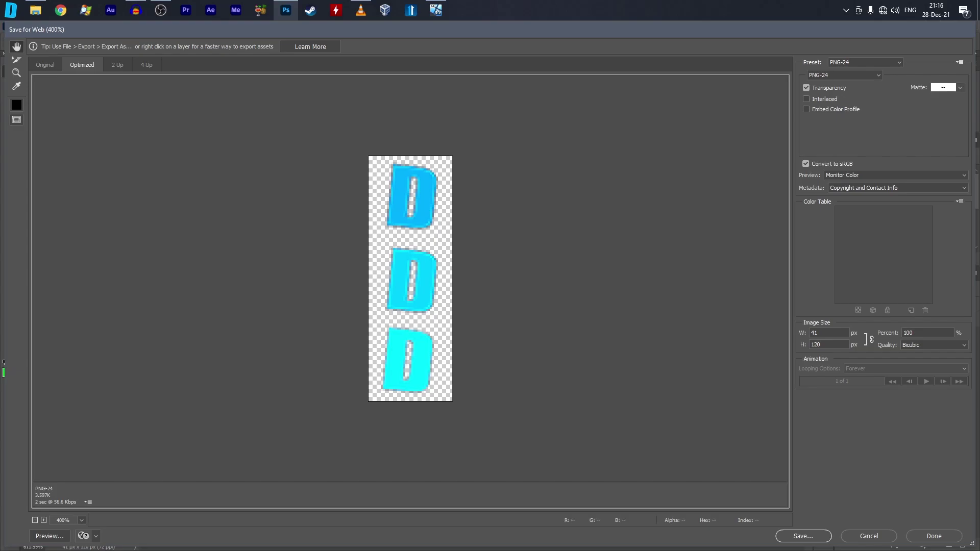
key(Return)
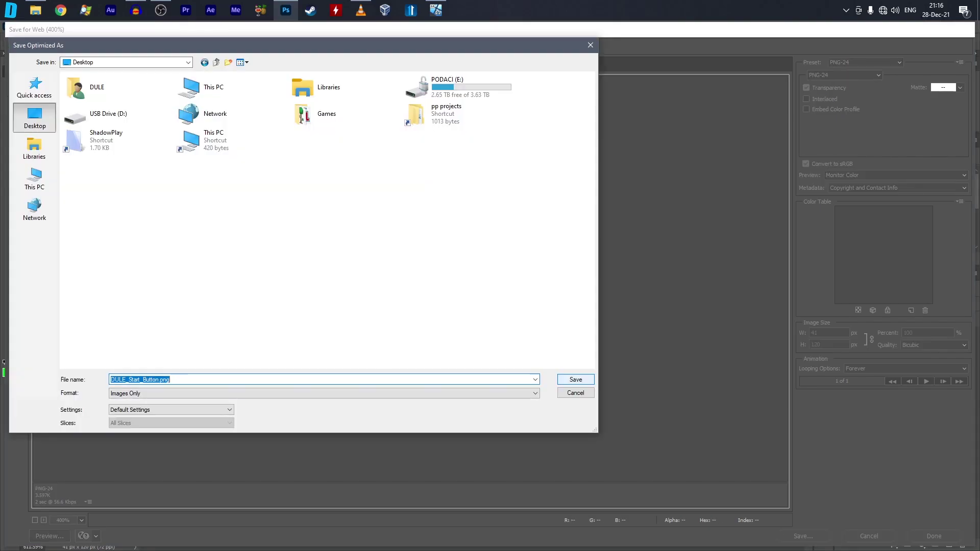
text(start_button)
key(Return)
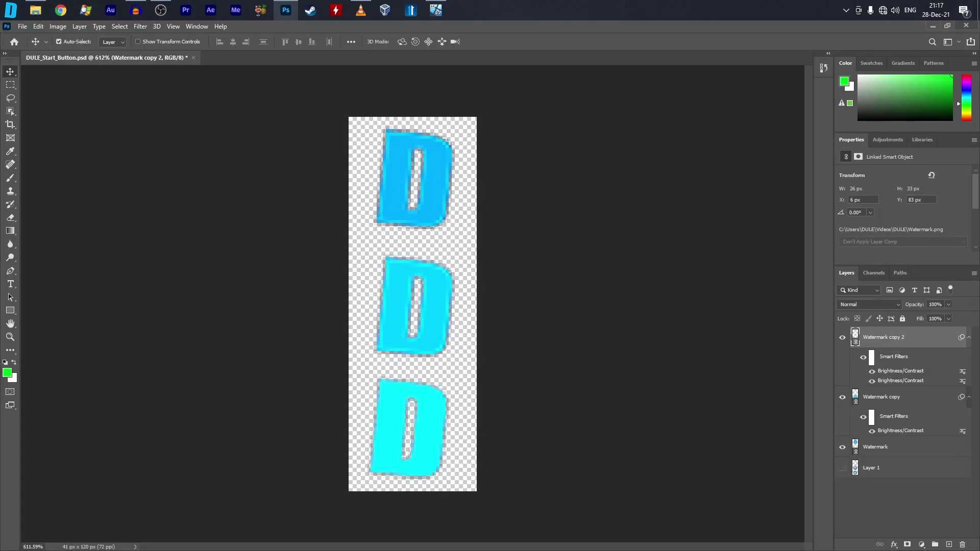
- Quit Photoshop without saving the PSD and minimize File Explorer to reveal the desktop
click(967, 25)
click(487, 221)
click(920, 26)
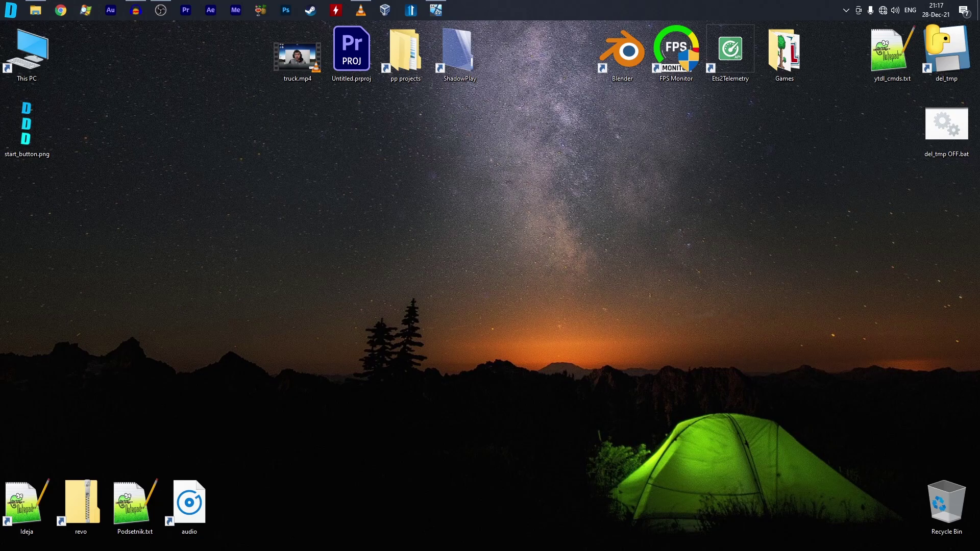
- Switch to Start11, continue the 30-day trial, and load start_button.png as the custom start button image
click(411, 10)
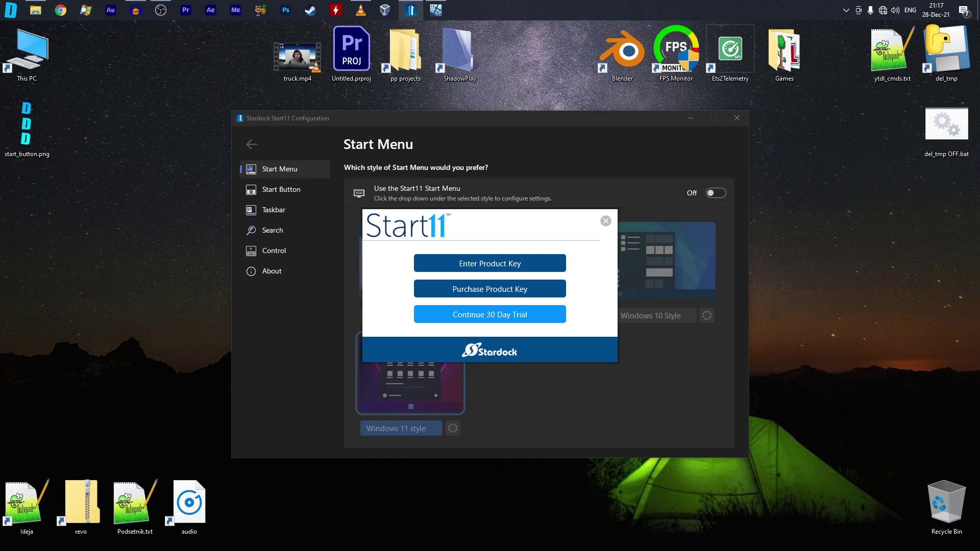
click(490, 315)
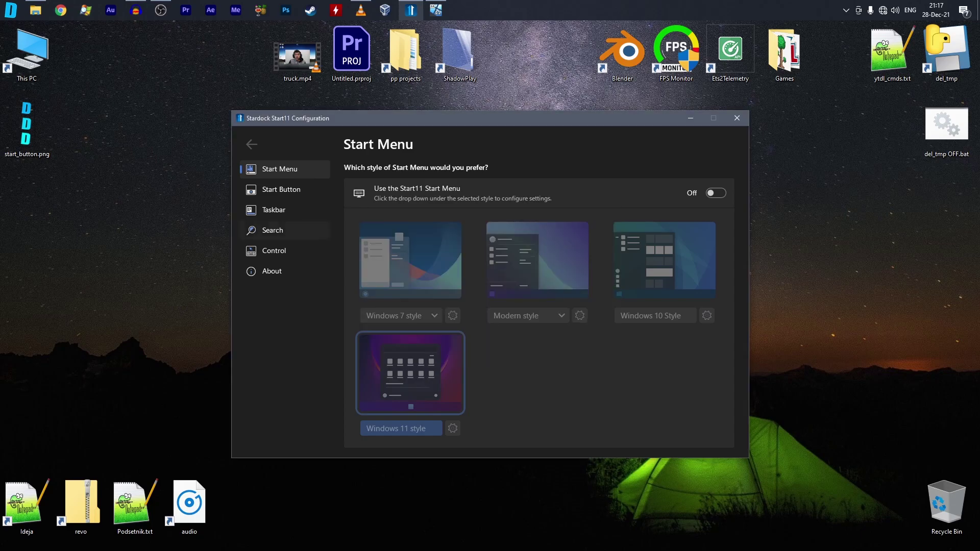
click(281, 189)
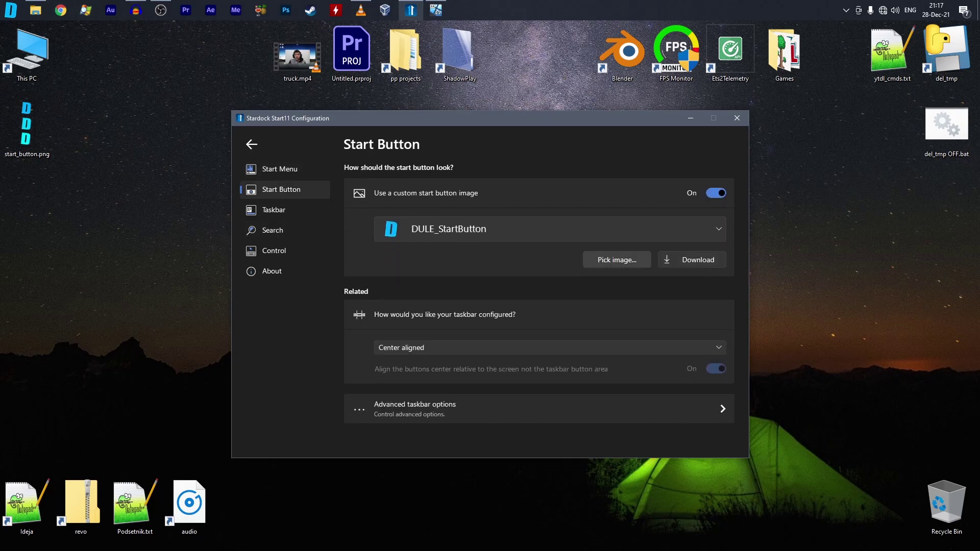
click(617, 260)
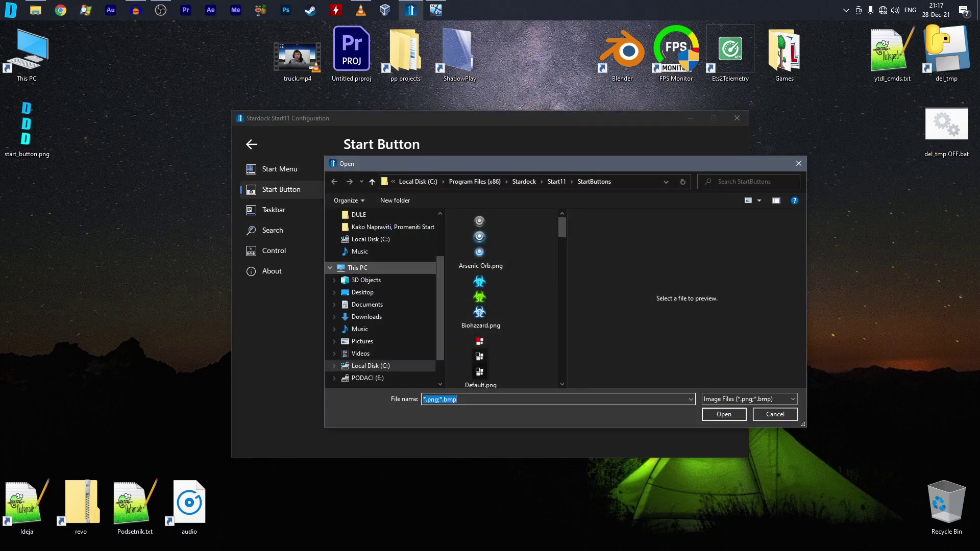
click(488, 273)
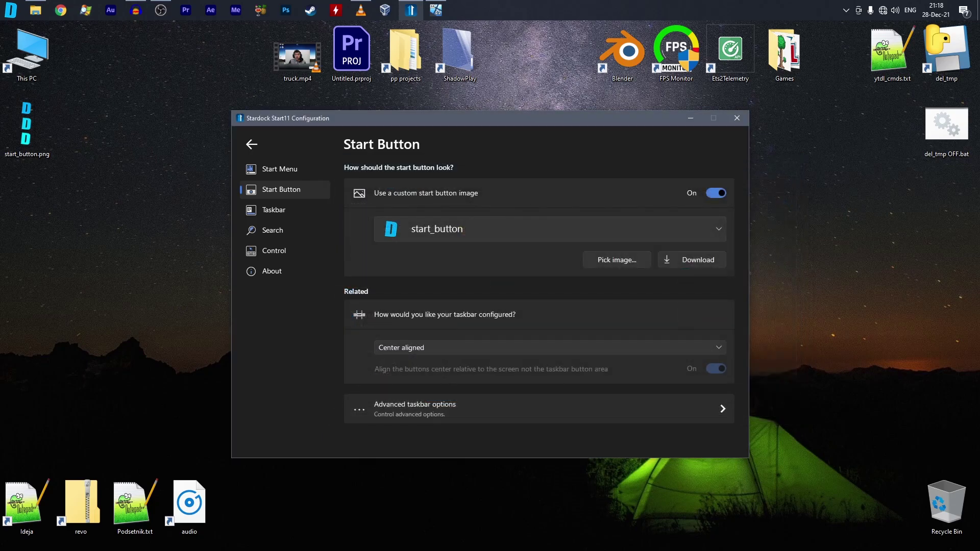
- Try the Start5 image for the start button and switch back to start_button
click(550, 228)
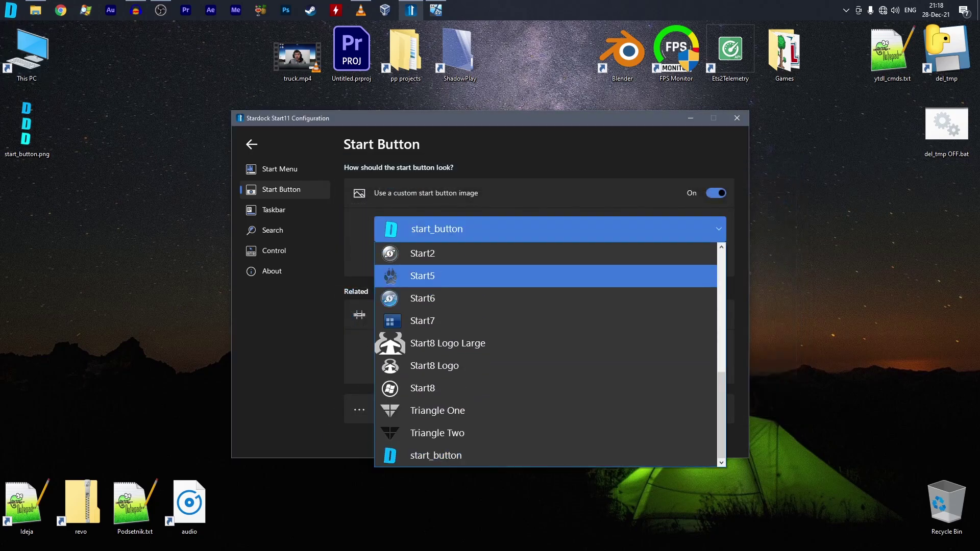
click(423, 275)
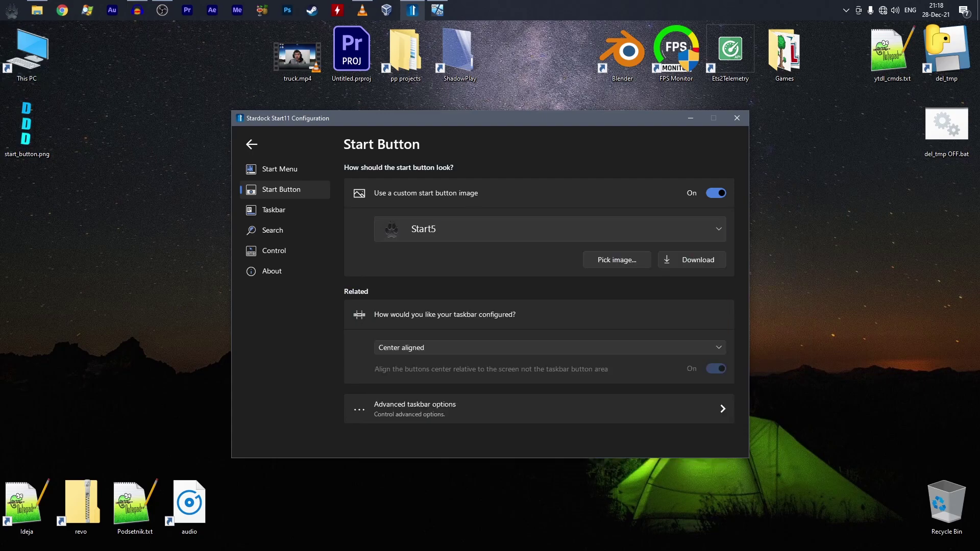
click(548, 229)
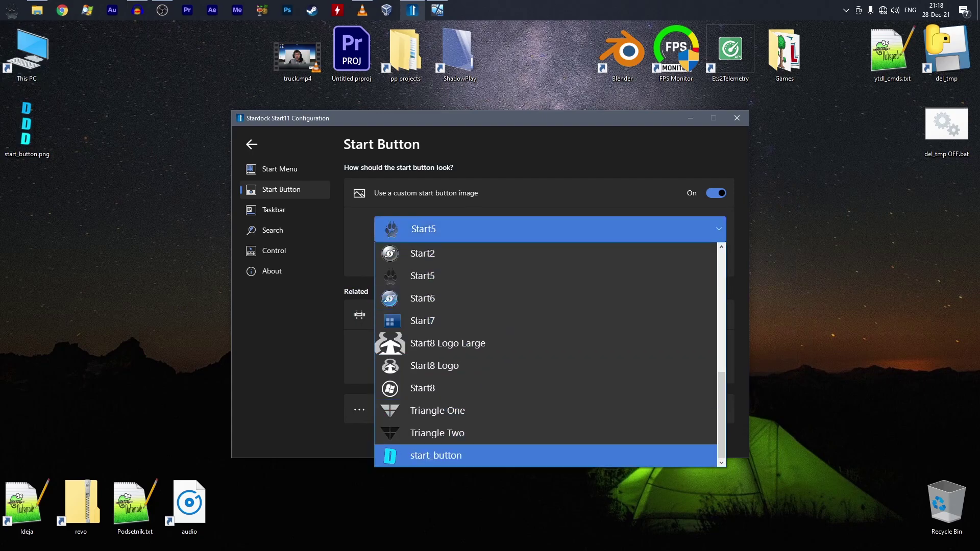
click(436, 455)
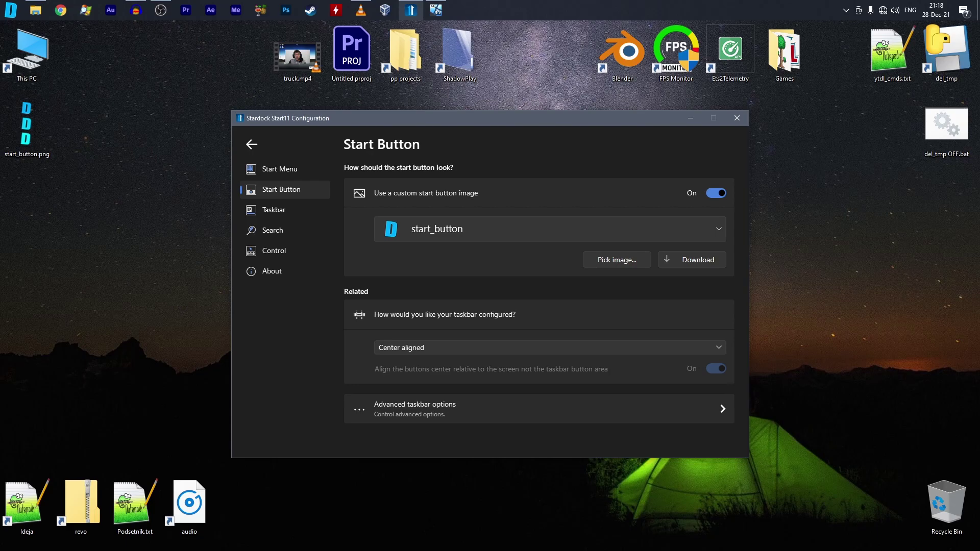
- Look through the available start button images, keep start_button selected, and close the Start11 configuration window
click(548, 229)
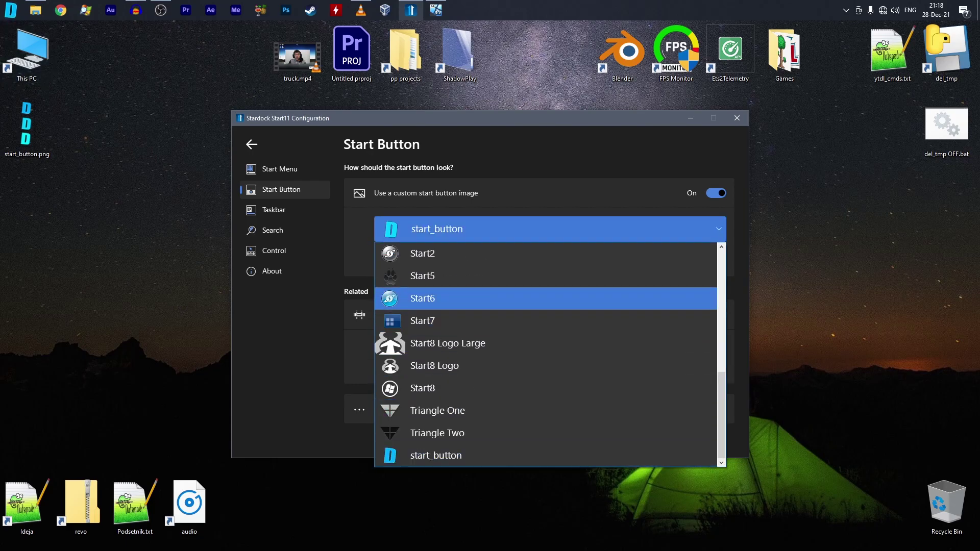
click(549, 229)
click(549, 229)
scroll(549, 335, up, 1)
scroll(549, 334, up, 2)
click(549, 229)
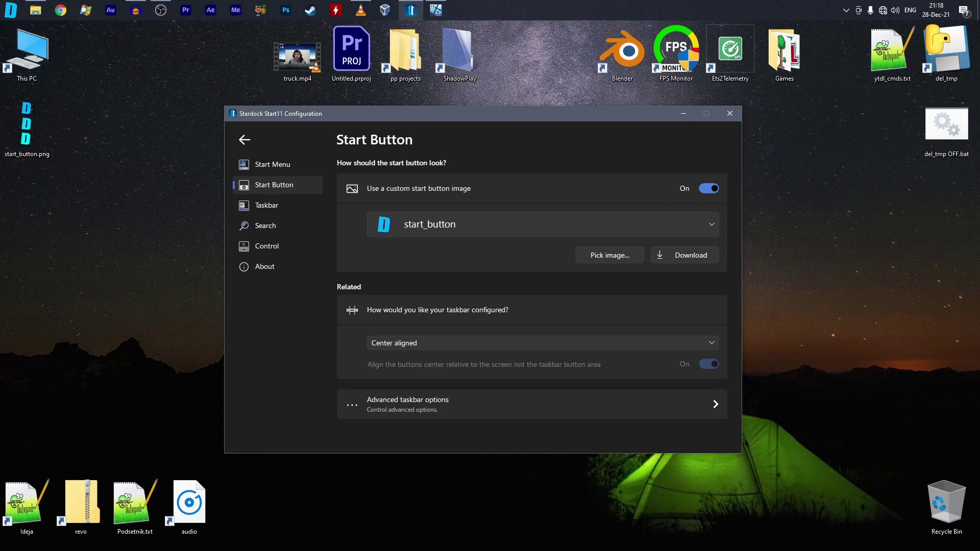
click(543, 224)
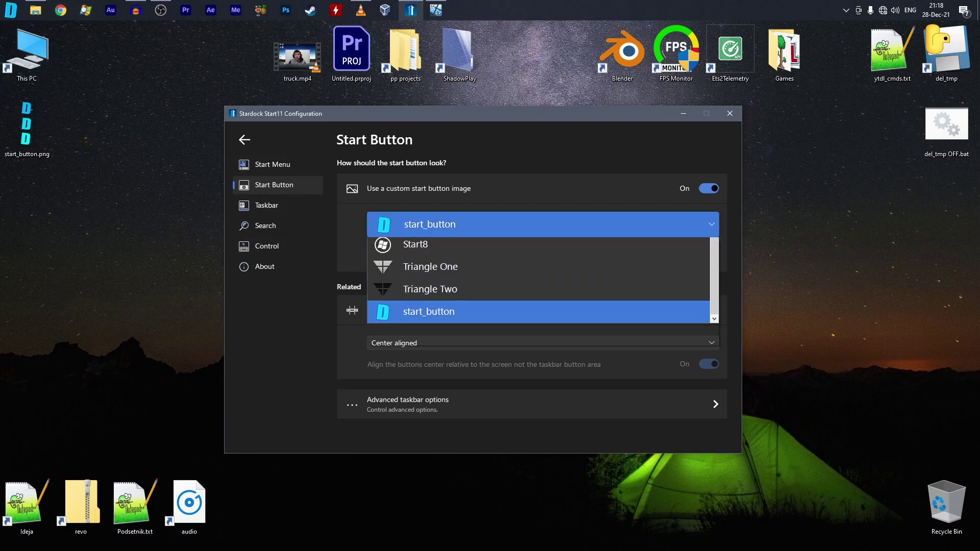
click(487, 225)
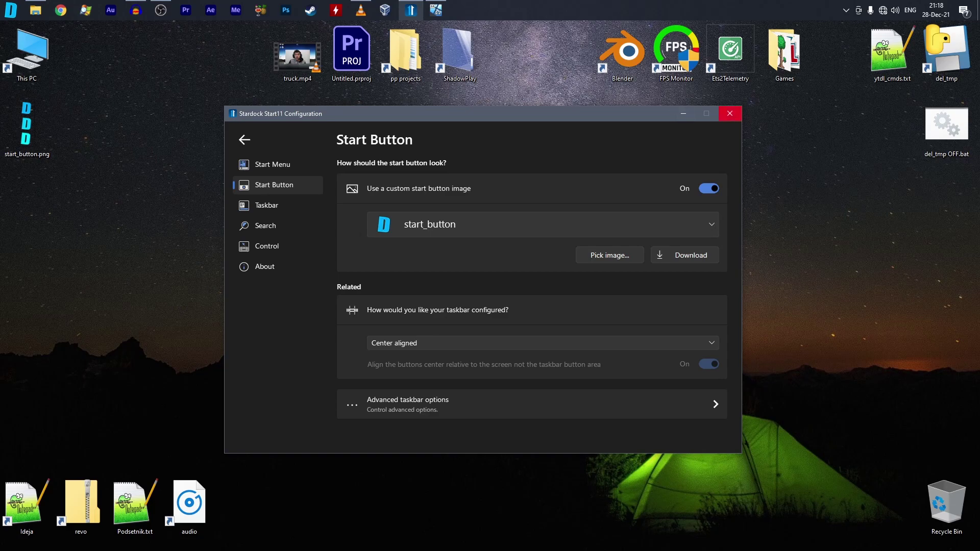
click(731, 114)
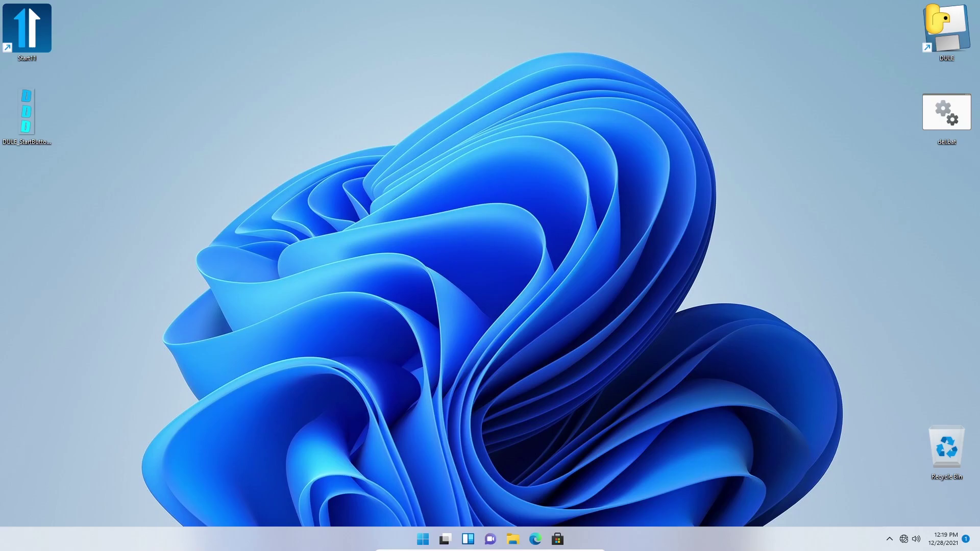
- Launch Start11 on the Windows 11 desktop, check the taskbar and Start menu settings, and open the start button settings
double_click(27, 31)
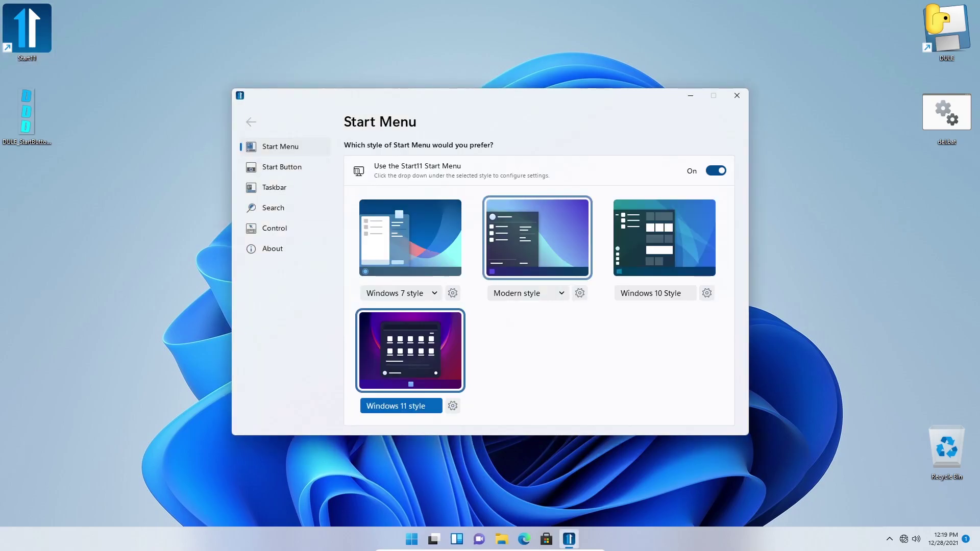
click(282, 167)
click(274, 187)
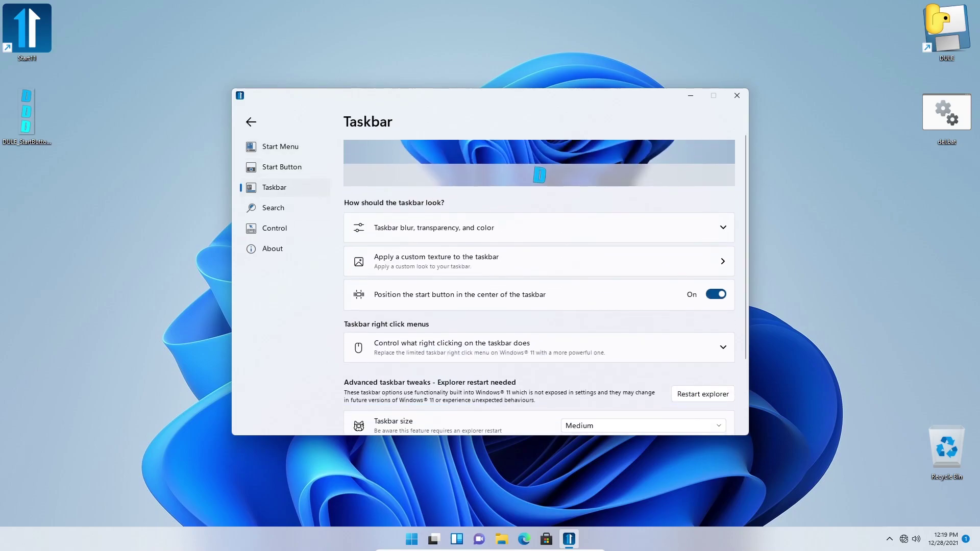
click(280, 147)
drag(402, 103, 393, 94)
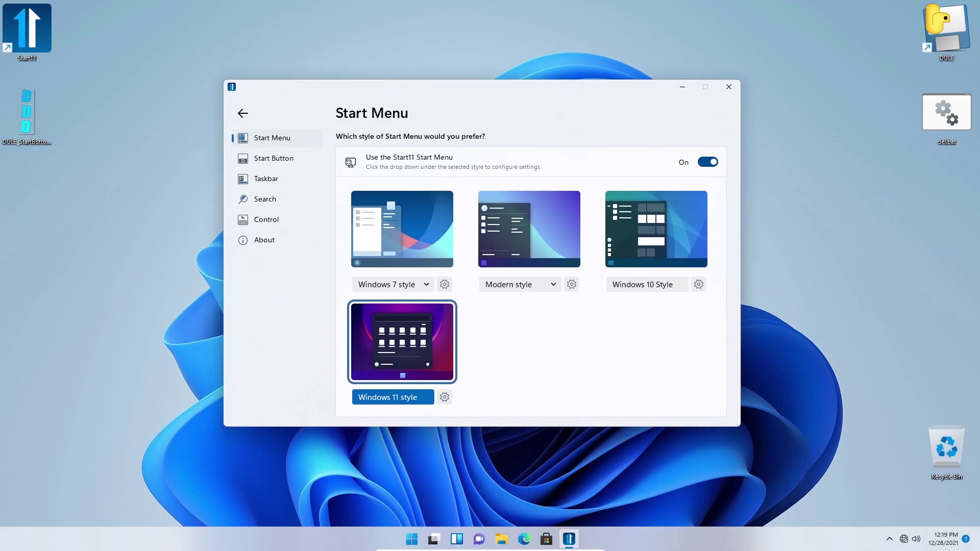
click(273, 159)
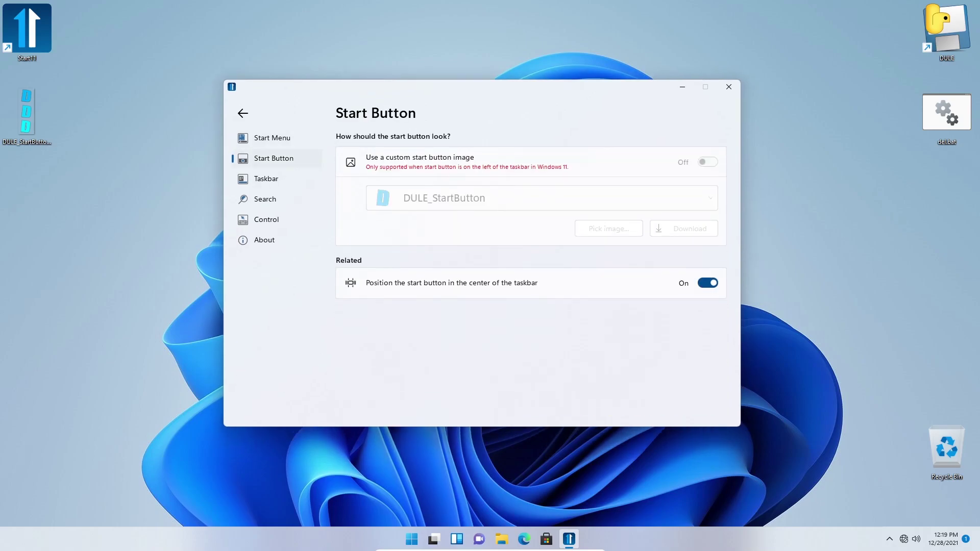
- Turn off positioning the start button in the center of the taskbar and enable the custom start button image
click(707, 283)
key(shift+Tab)
key(space)
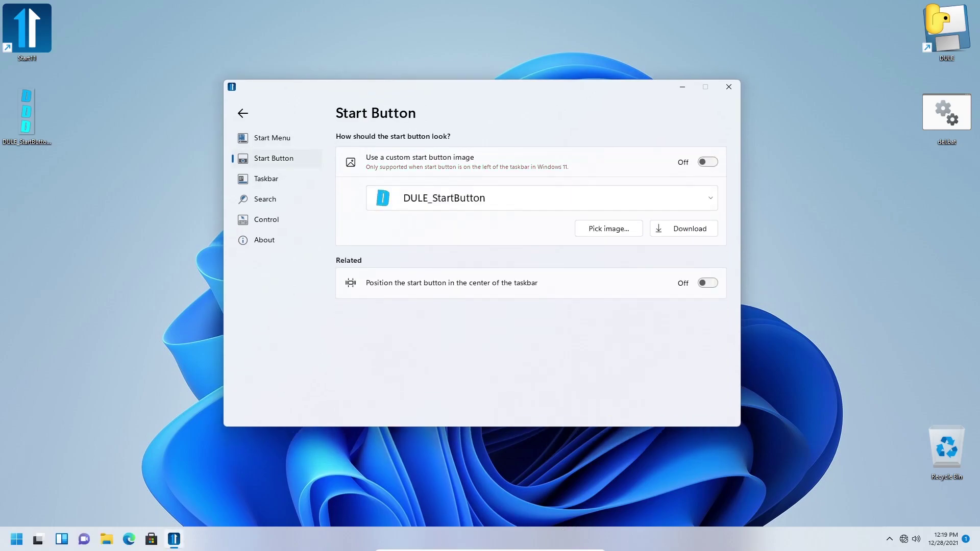
- Try the Start6 image for the start button and look through the other built-in images
click(542, 199)
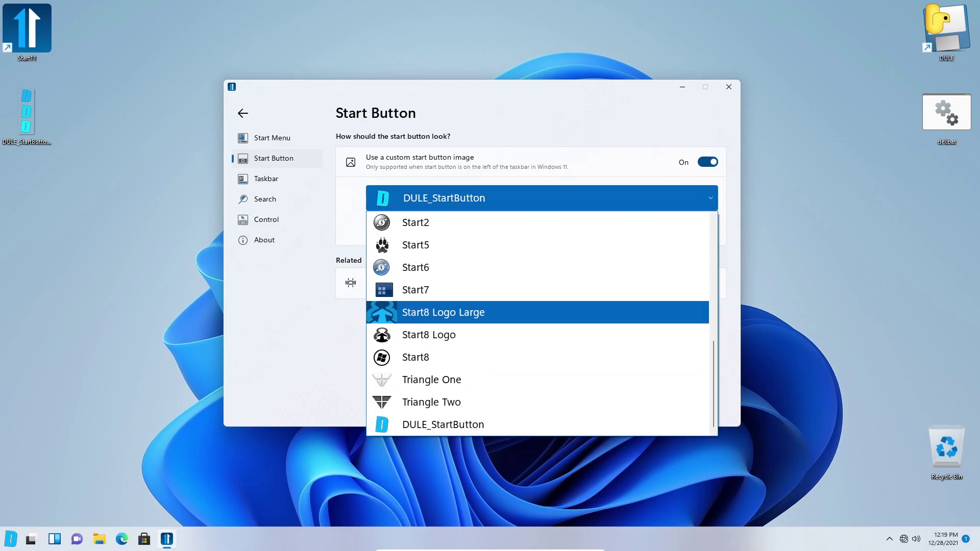
click(536, 267)
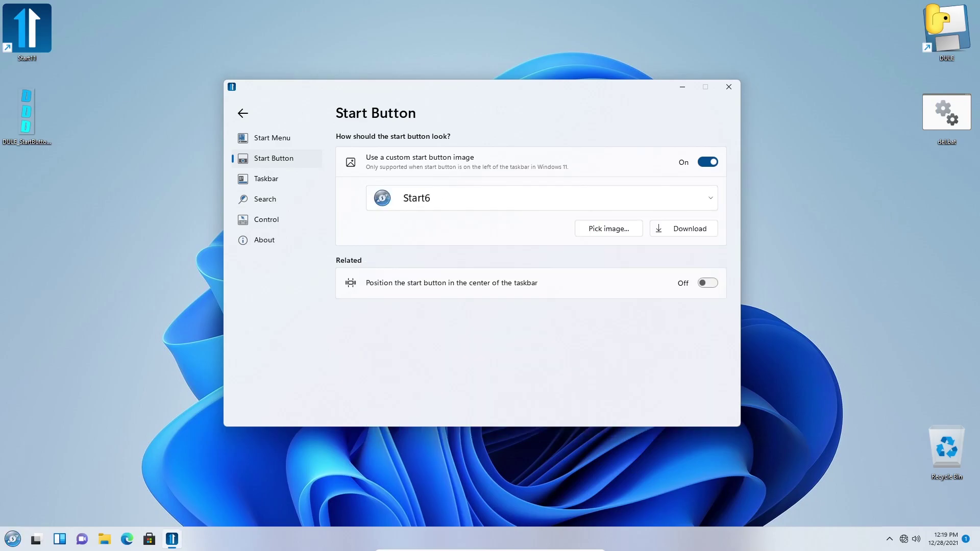
key(space)
key(Down)
key(Down)
key(Down)
scroll(538, 324, up, 5)
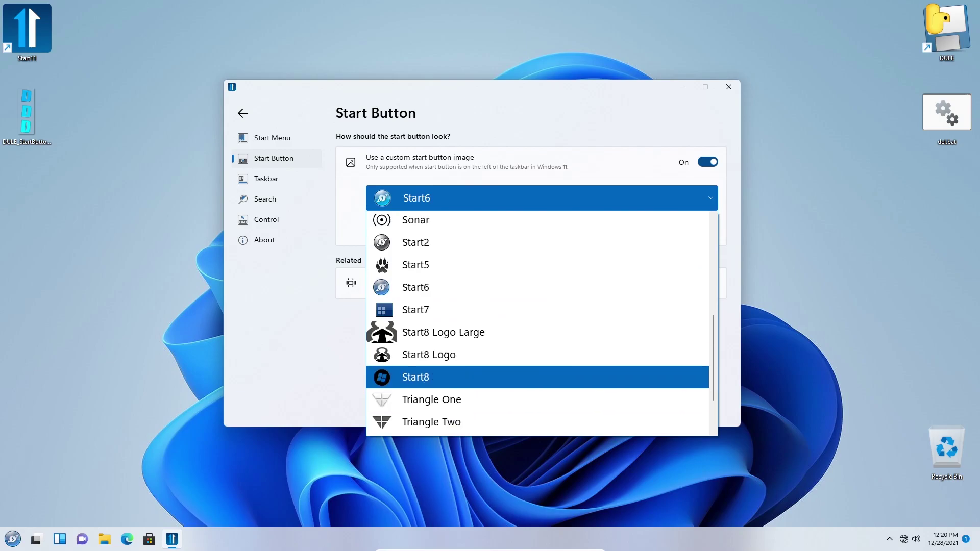
key(Down)
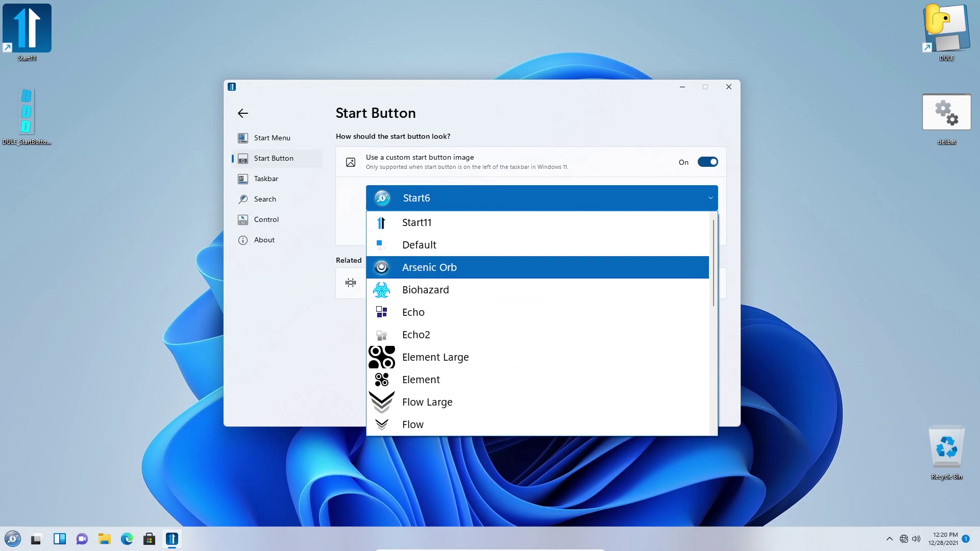
key(Down)
key(Up)
key(Up)
key(Up)
key(Escape)
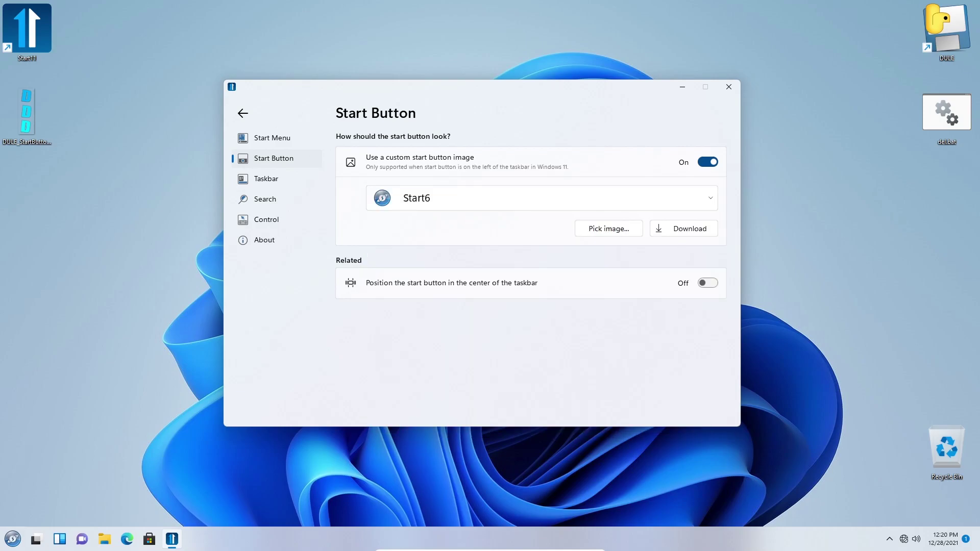
- Set the start button image to DULE_StartButton and test it by opening and closing the Start menu
key(alt+Down)
key(Down)
key(Down)
key(Down)
key(Down)
key(Down)
key(Down)
key(Down)
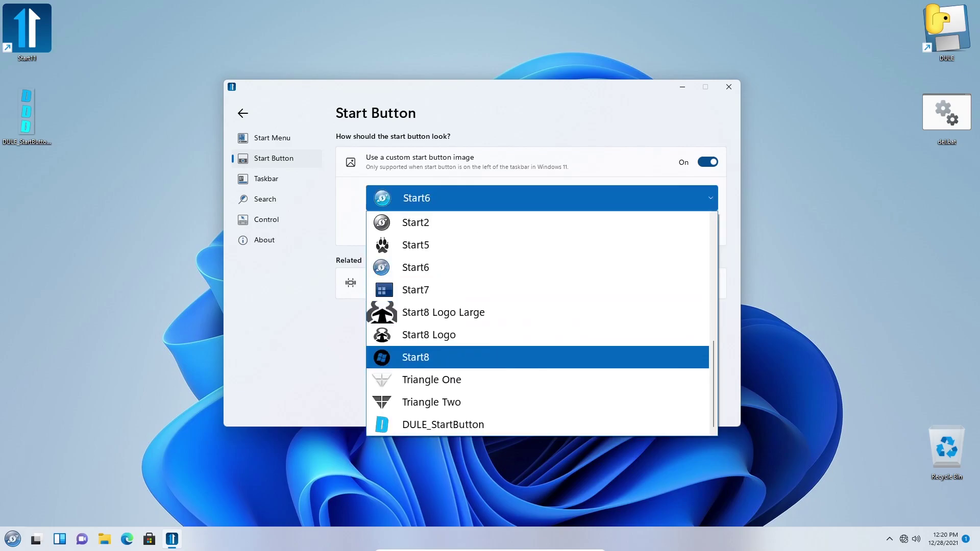
key(Return)
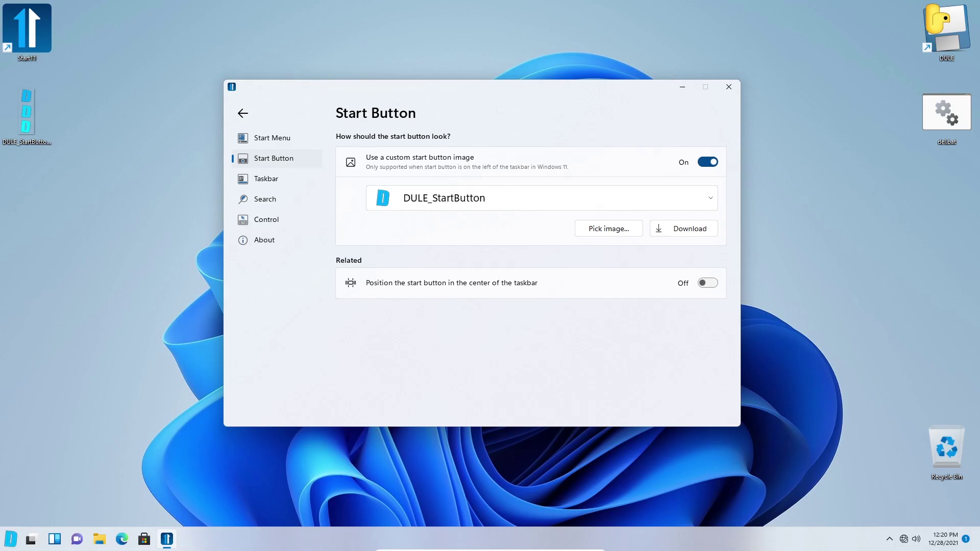
key(super)
key(super)
- Review the configuration options of the Windows 11 style Start menu and close Start11
click(272, 137)
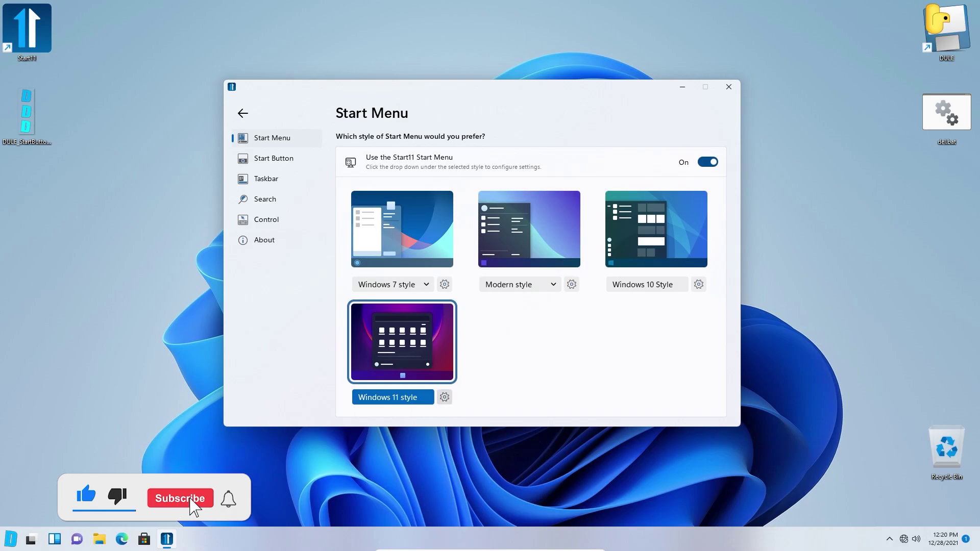
click(444, 398)
scroll(531, 325, down, 1)
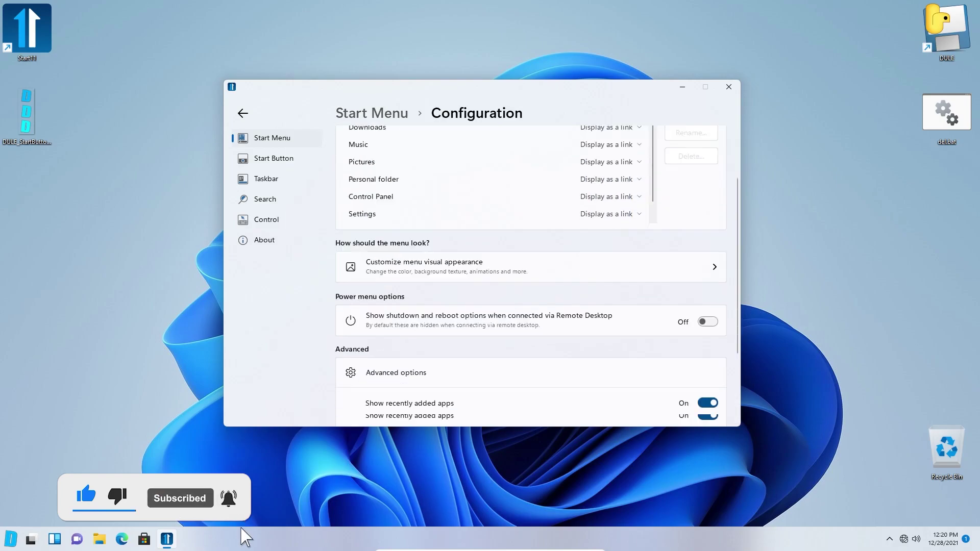
scroll(531, 276, down, 5)
click(274, 158)
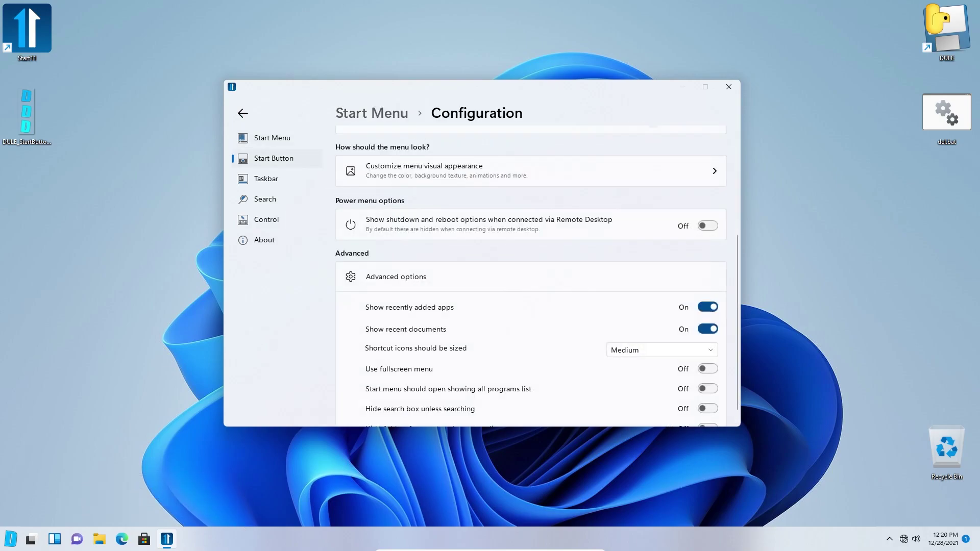
key(alt+F4)
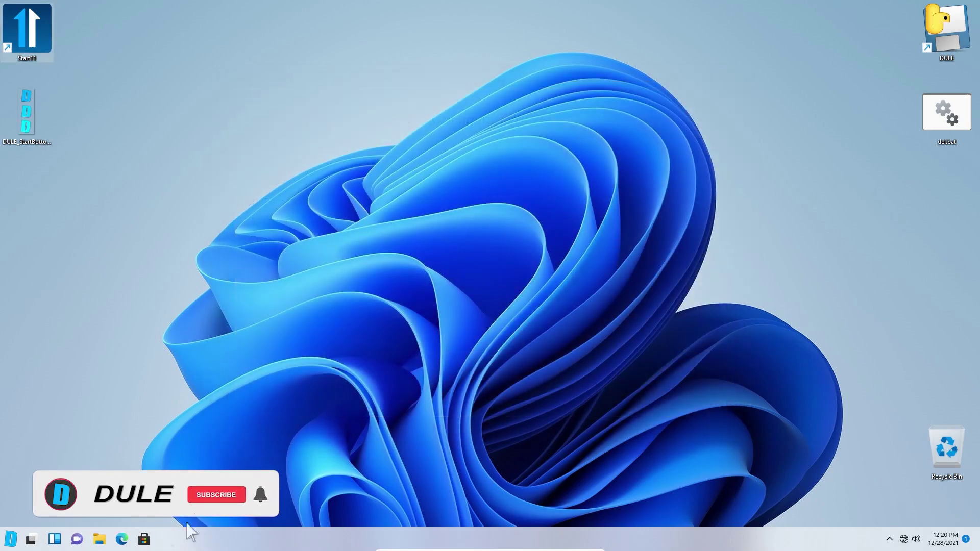